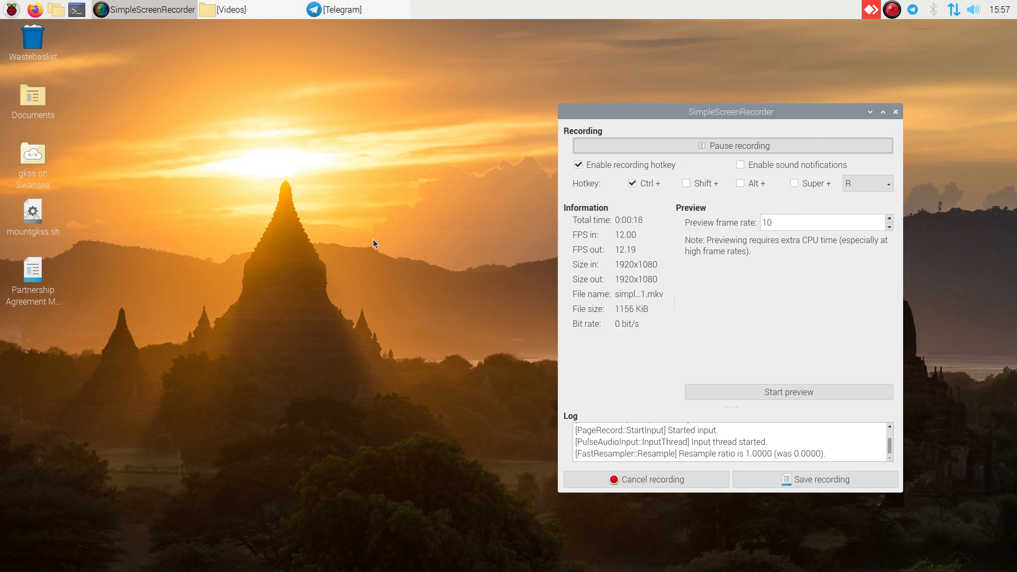
Launch LibreOffice Base and open the existing database file Employees.odb
click(869, 113)
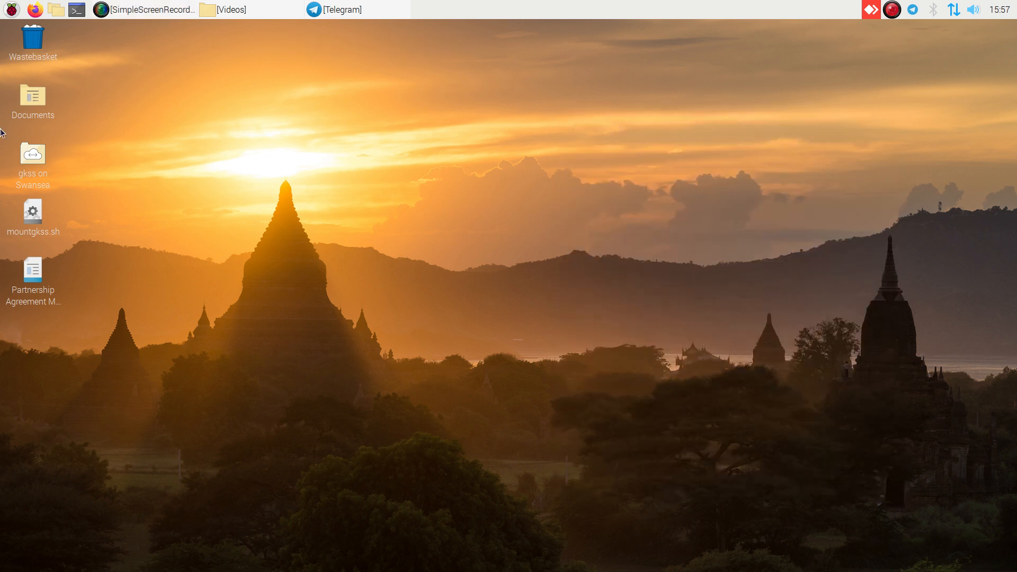
click(8, 14)
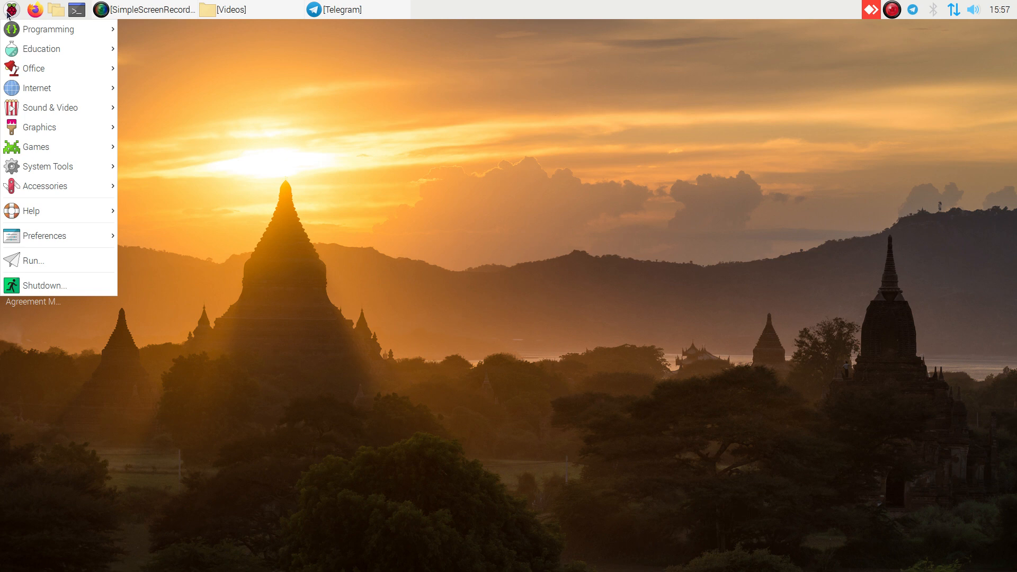
mouse_move(64, 68)
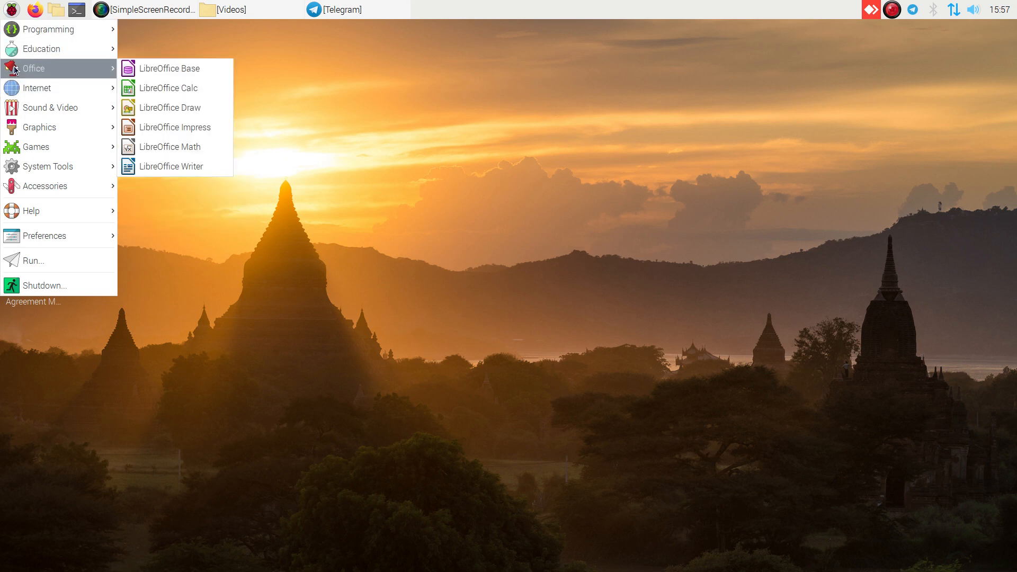
click(170, 70)
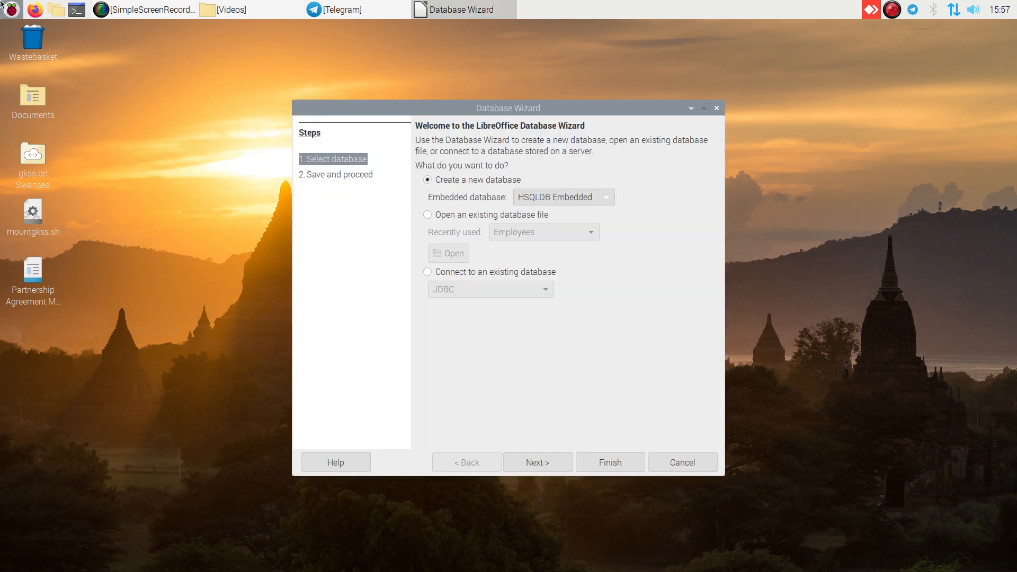
click(427, 216)
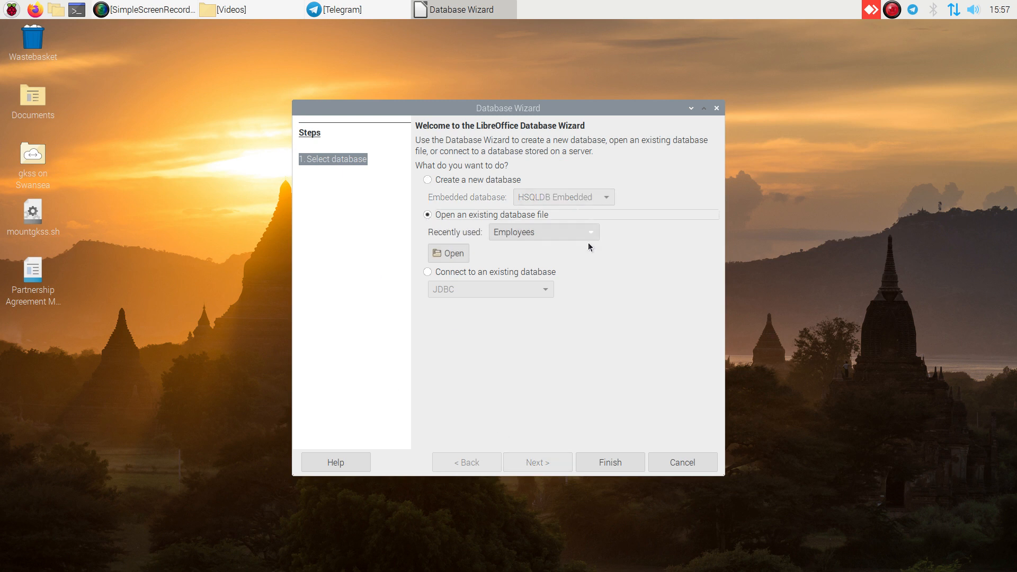
click(438, 256)
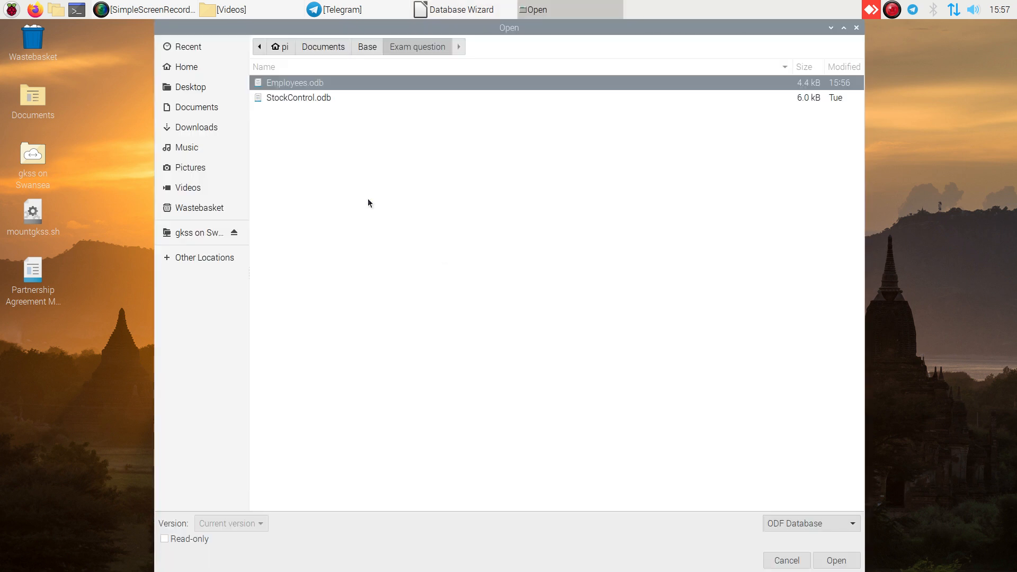
click(835, 560)
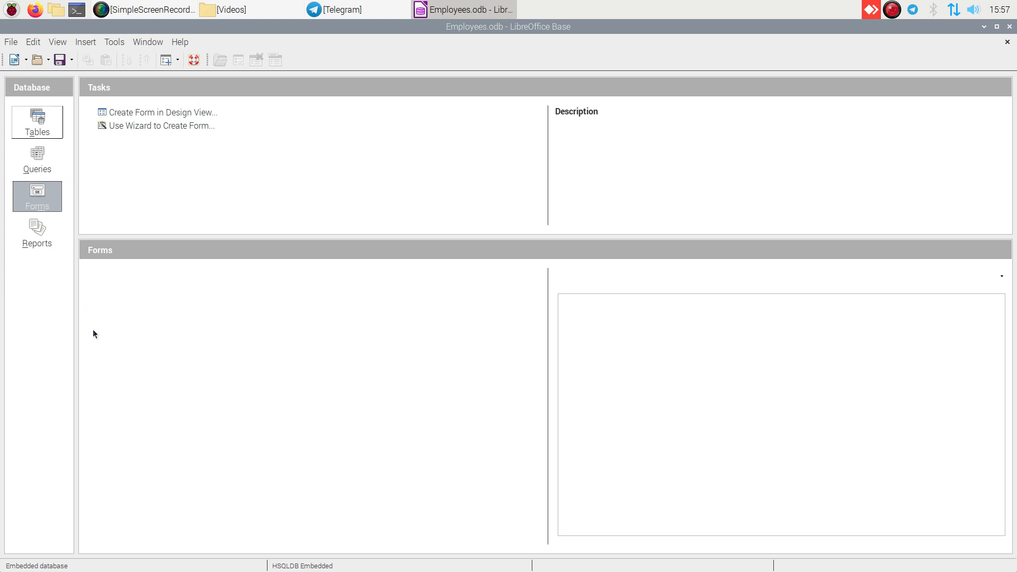
Open EMPLOYEE_TABLE to examine its fields and records, and close the data view
click(35, 123)
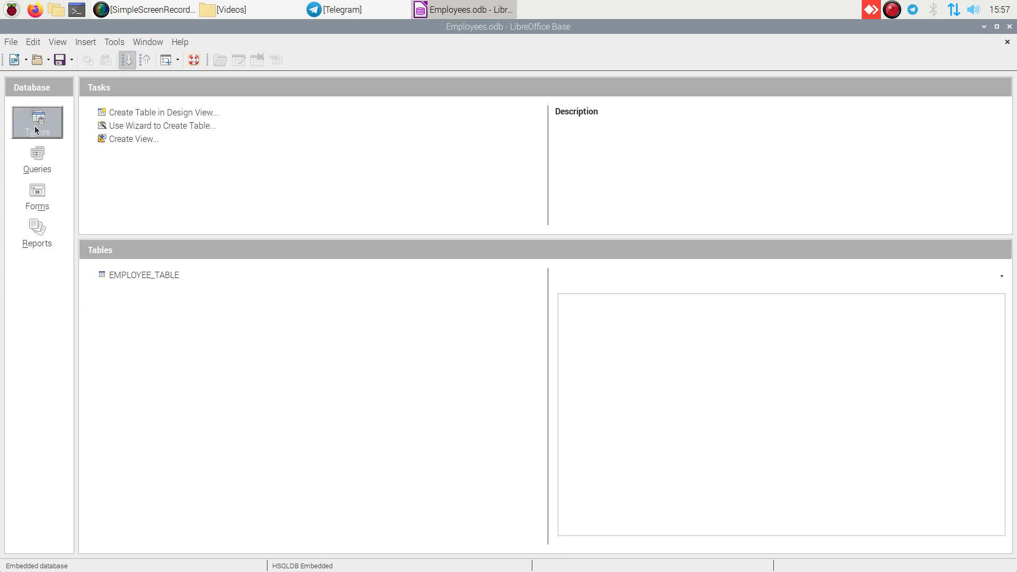
click(142, 275)
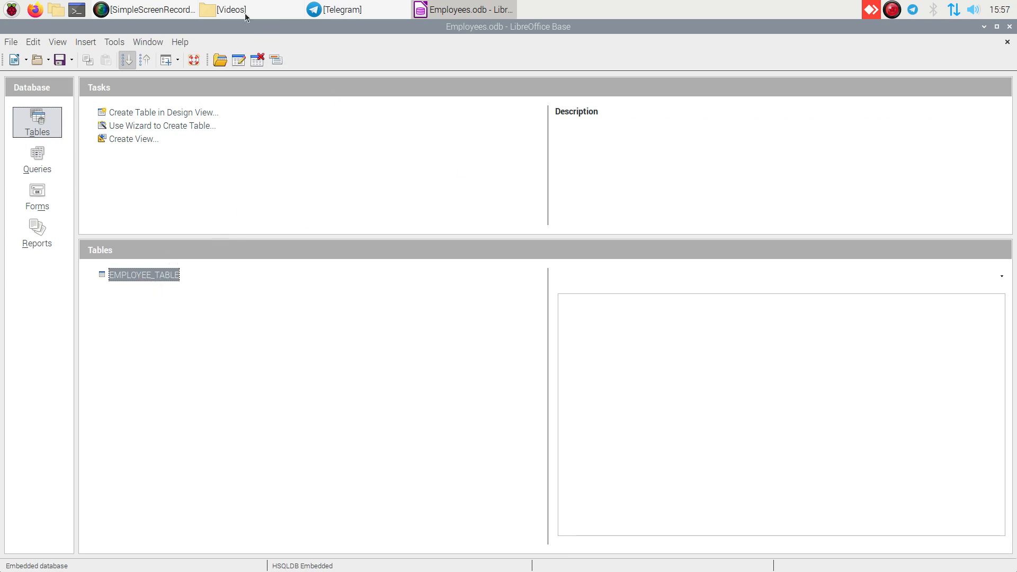
click(221, 61)
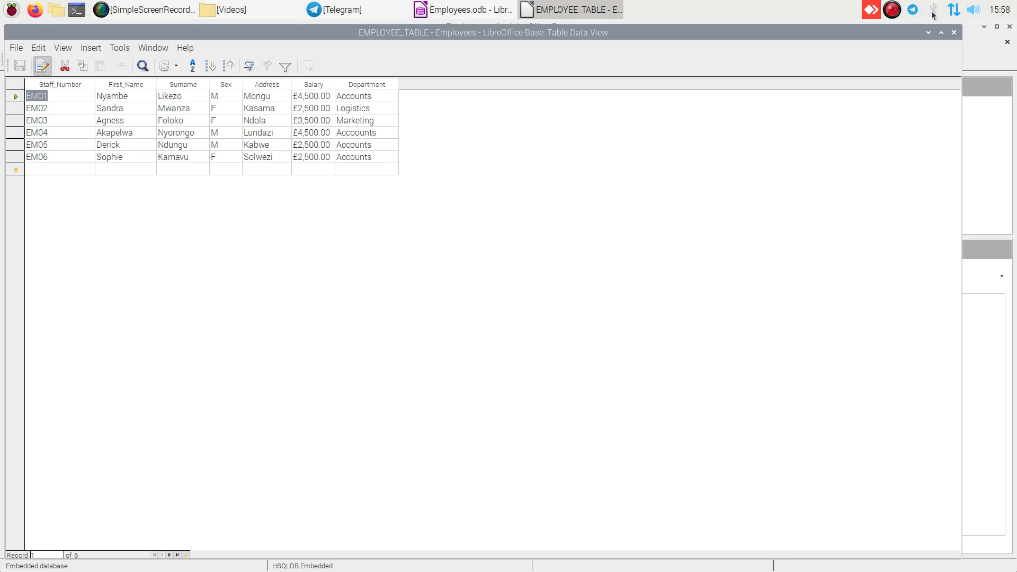
click(955, 33)
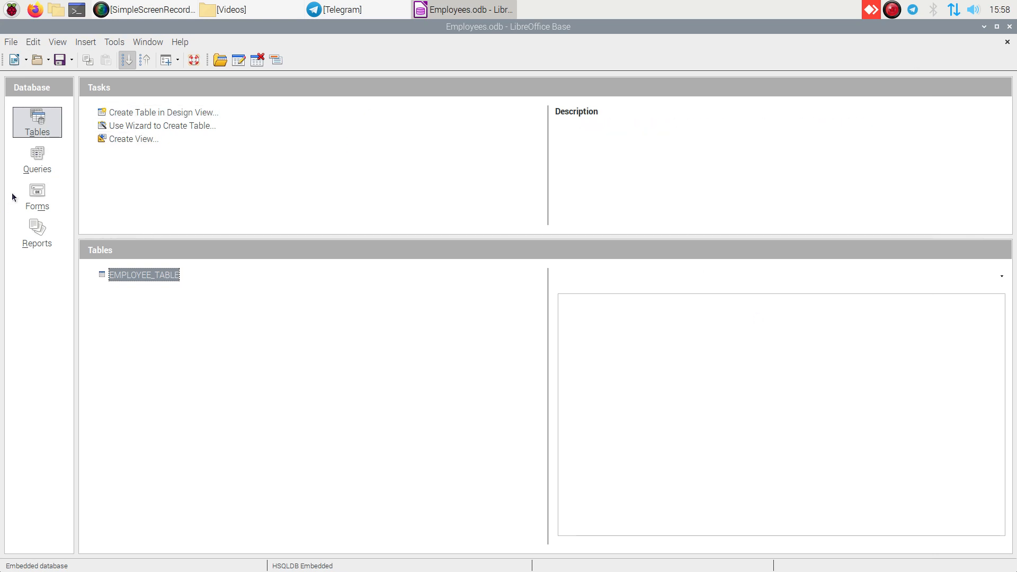
Start a new form with the Form Wizard and include all available fields of EMPLOYEE_TABLE
click(43, 197)
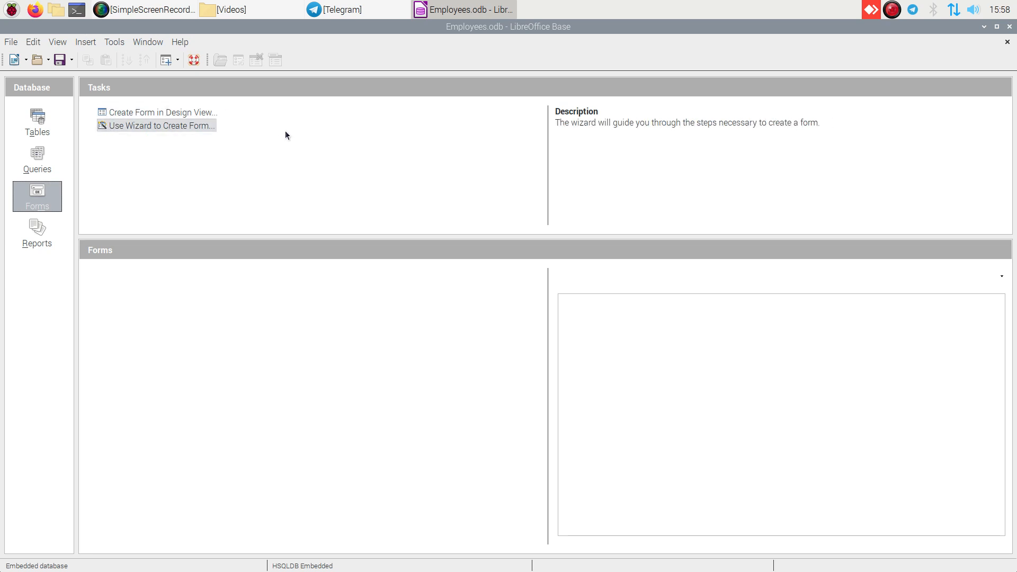
click(106, 125)
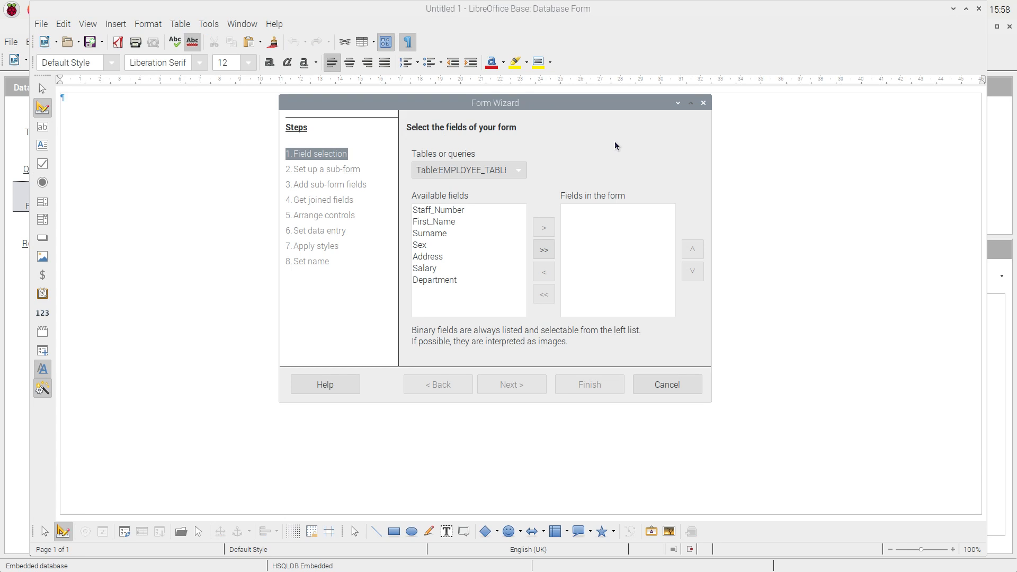
click(543, 251)
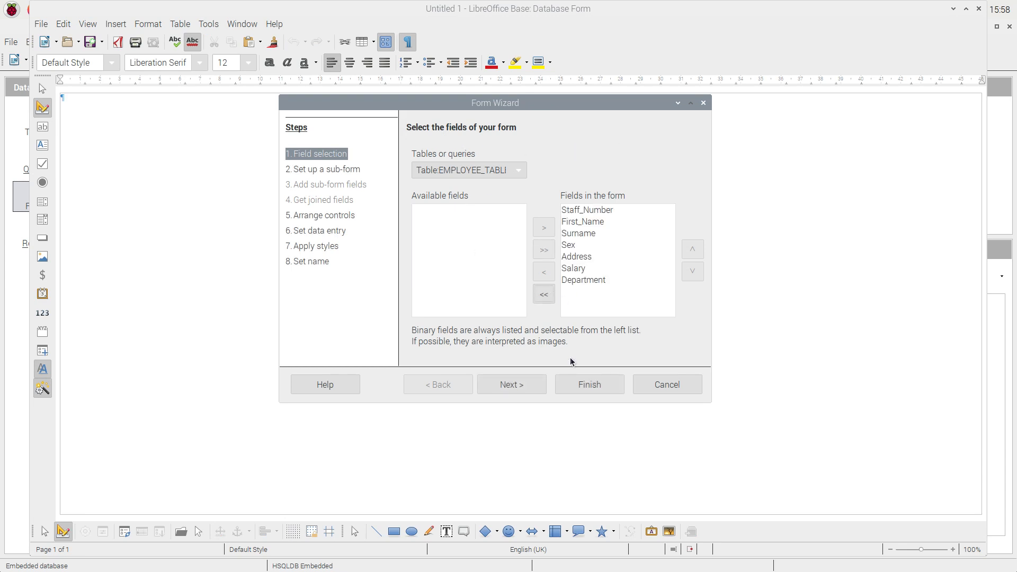
Configure the form without a sub-form, arranged As Data Sheet, displaying all data, in Beige style with 3-D look borders
click(525, 386)
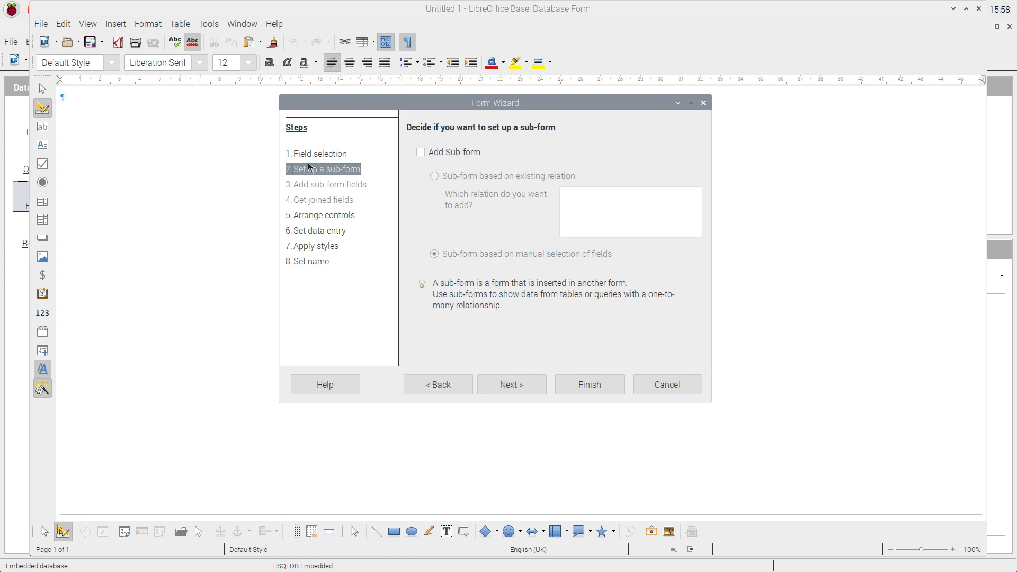
click(517, 391)
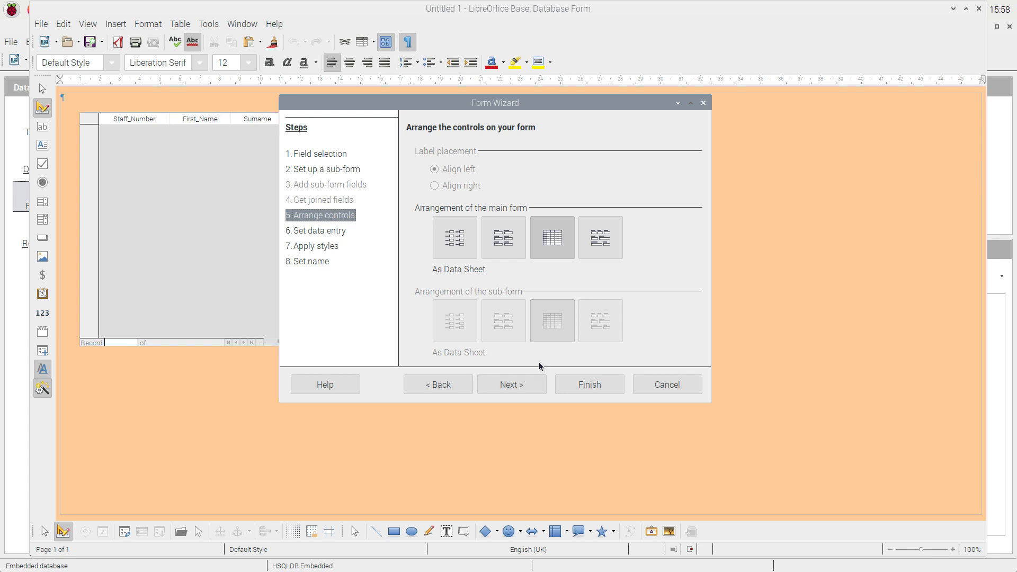
click(510, 386)
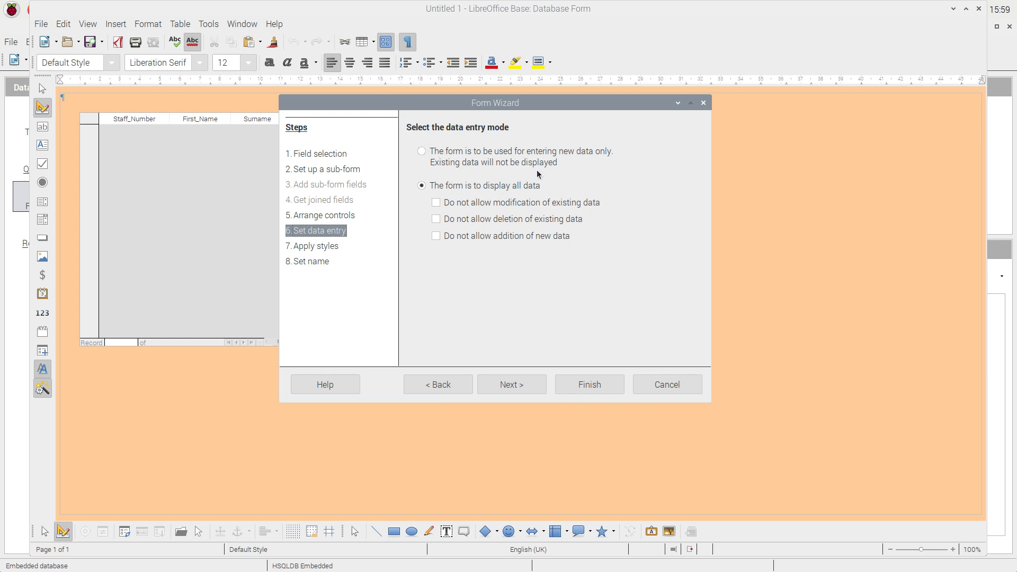
click(505, 389)
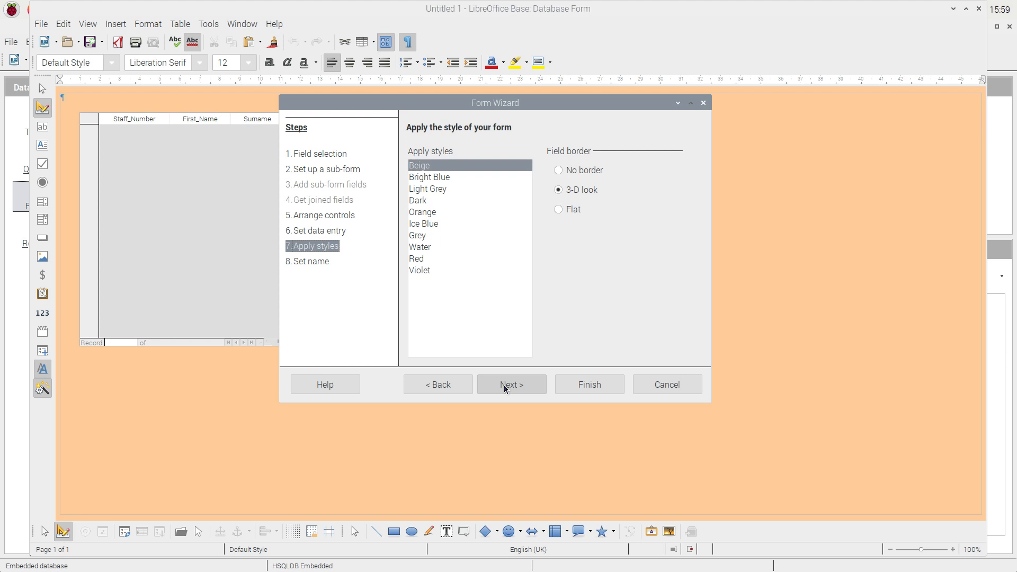
click(504, 385)
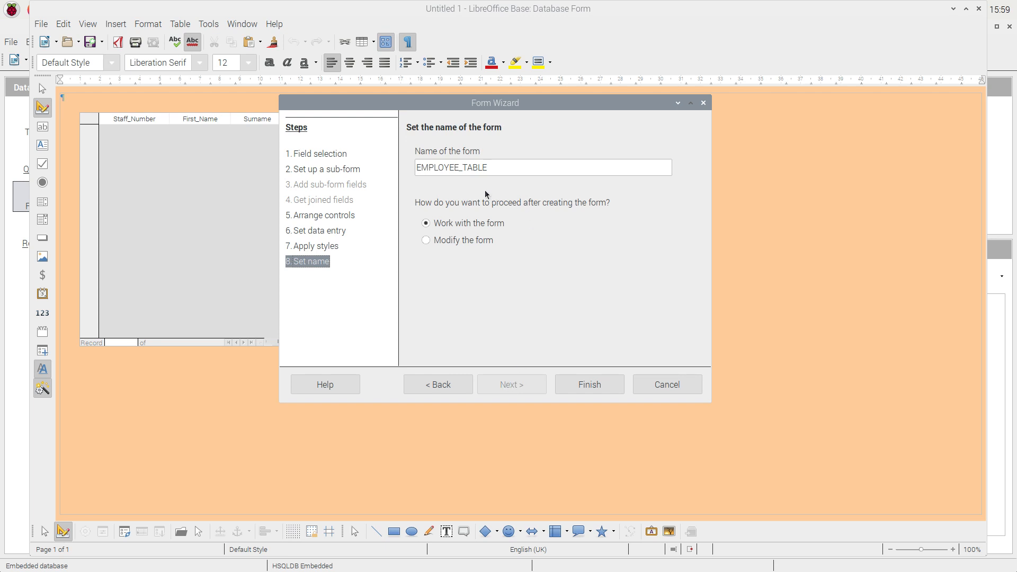
Name the form EMPLOYEES and finish the wizard with the Work with the form option
drag(463, 166, 524, 167)
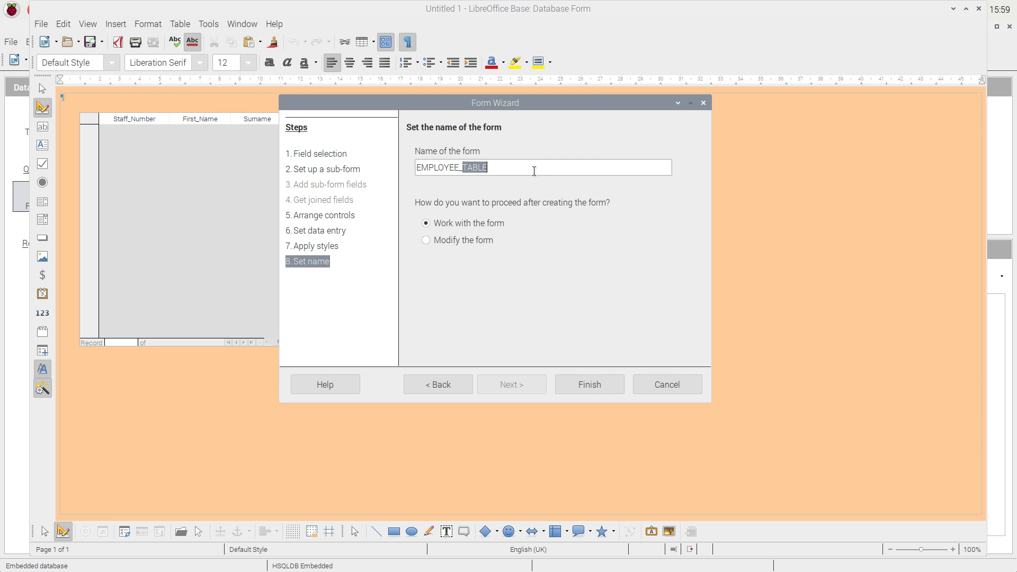
key(BackSpace)
key(BackSpace)
text(s)
key(BackSpace)
text(S)
click(592, 390)
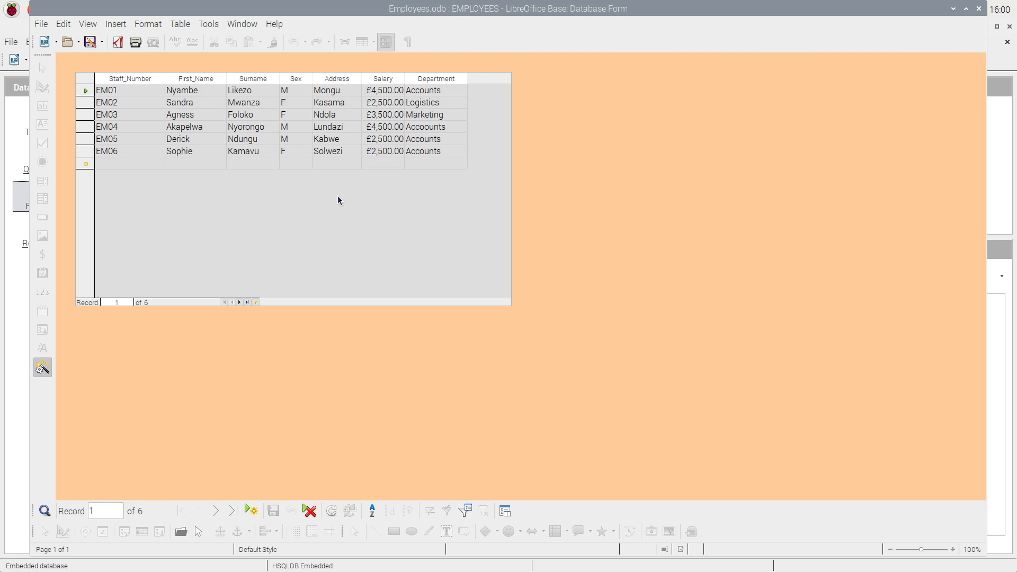
Add a record in the form's empty row with the next staff number in sequence and the employee's first name and surname
click(118, 140)
click(120, 152)
click(101, 141)
click(112, 164)
text(EM0)
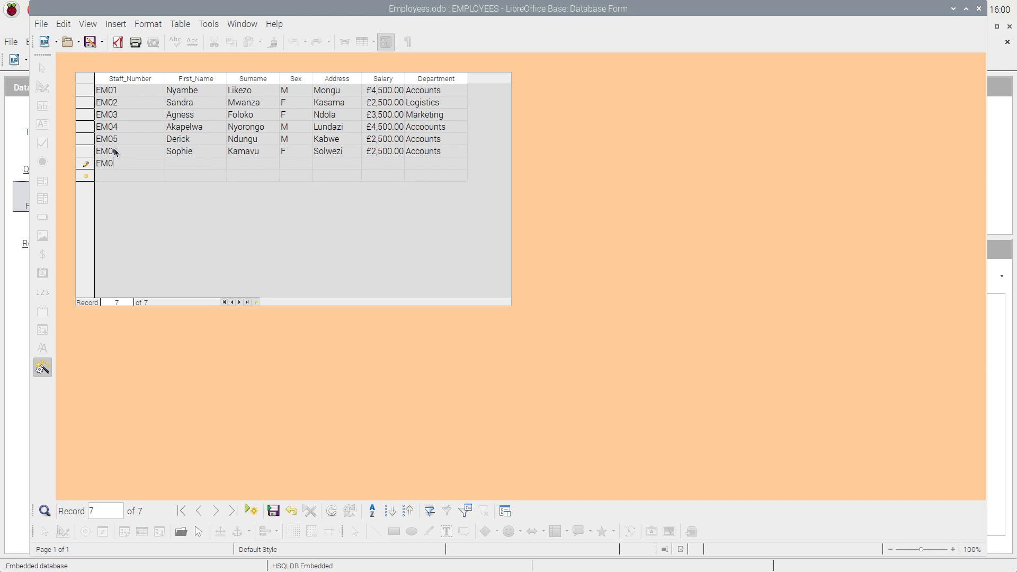
text(7)
text(H)
text(oward)
text(Kirkma)
text(n)
Enter M as the sex in the new record and fill in the employee's address
click(289, 166)
text(M)
click(319, 163)
text(Cw)
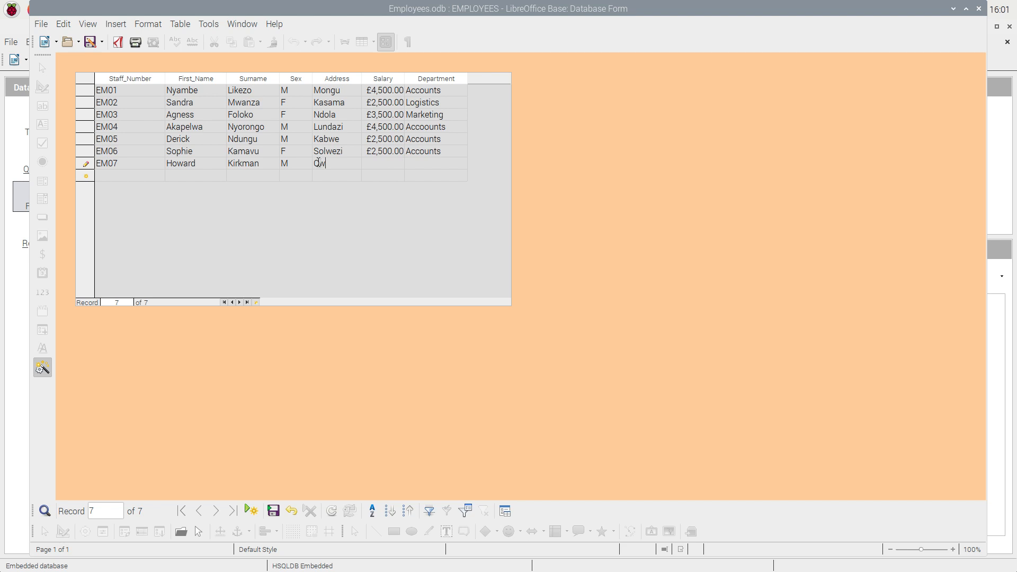
text(mbran)
Set the new record's salary to 2500 and department to Education, save the record and close the form
click(373, 162)
text(2500)
click(431, 166)
text(Education)
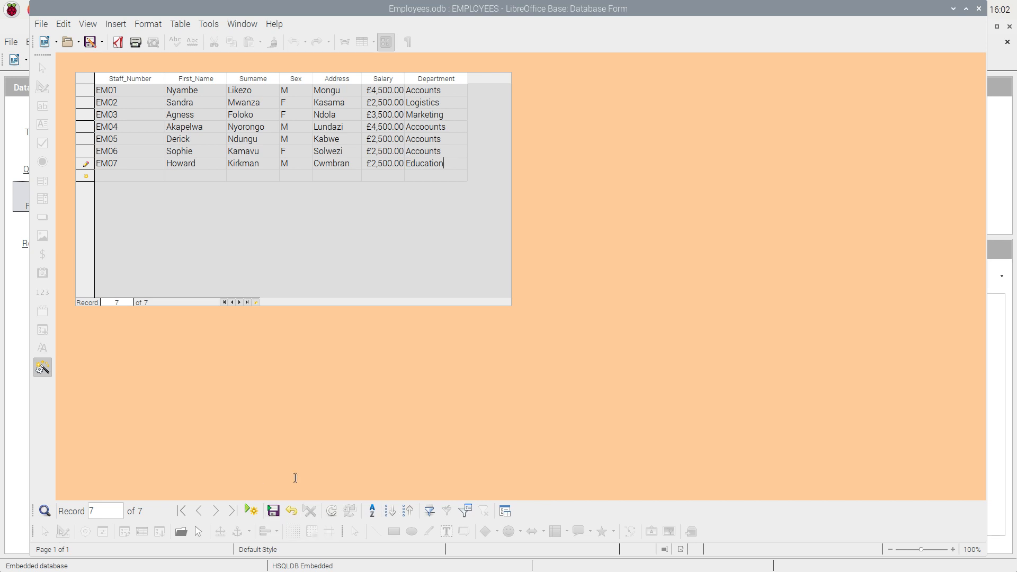
click(274, 512)
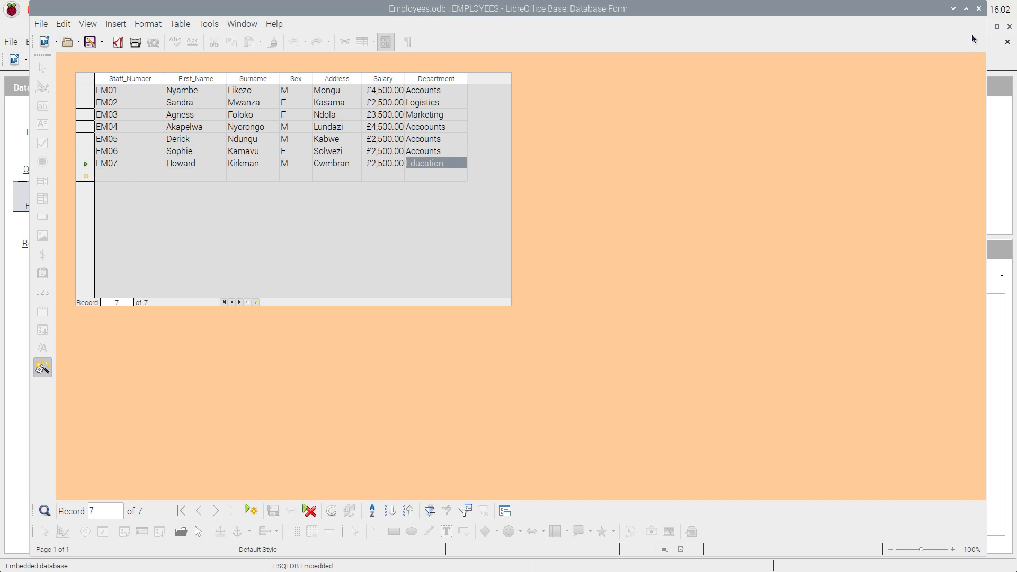
click(979, 9)
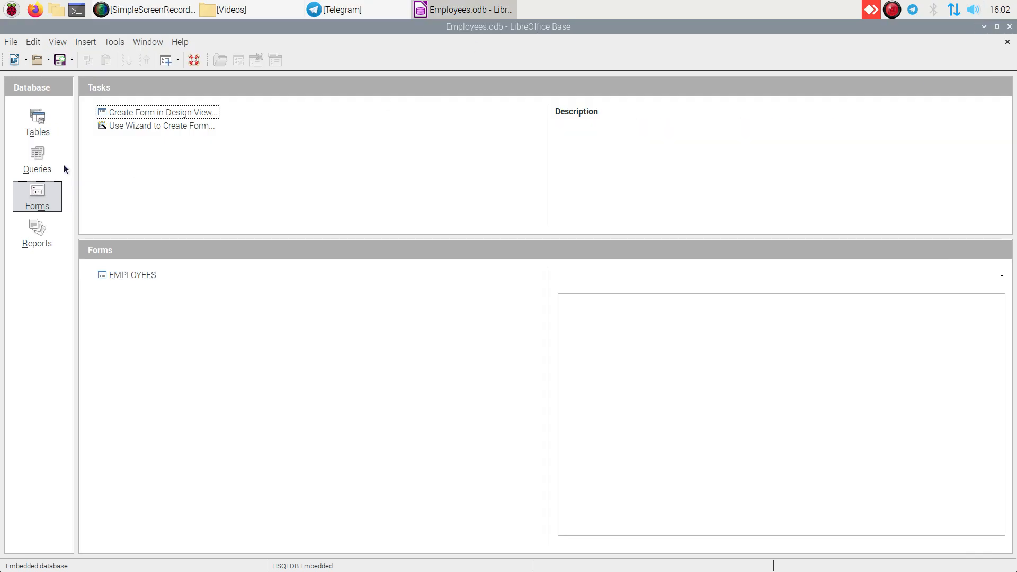
click(145, 11)
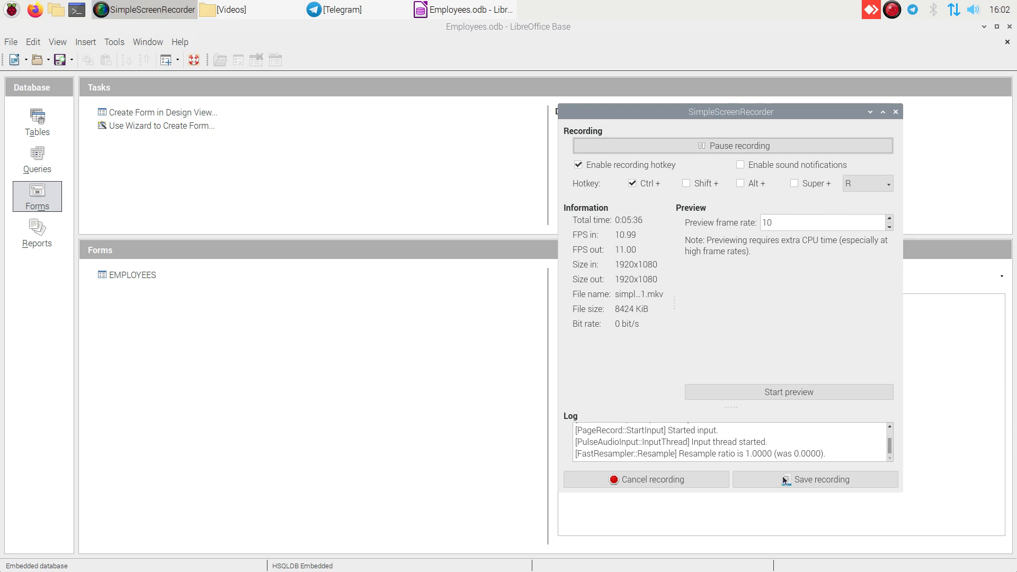